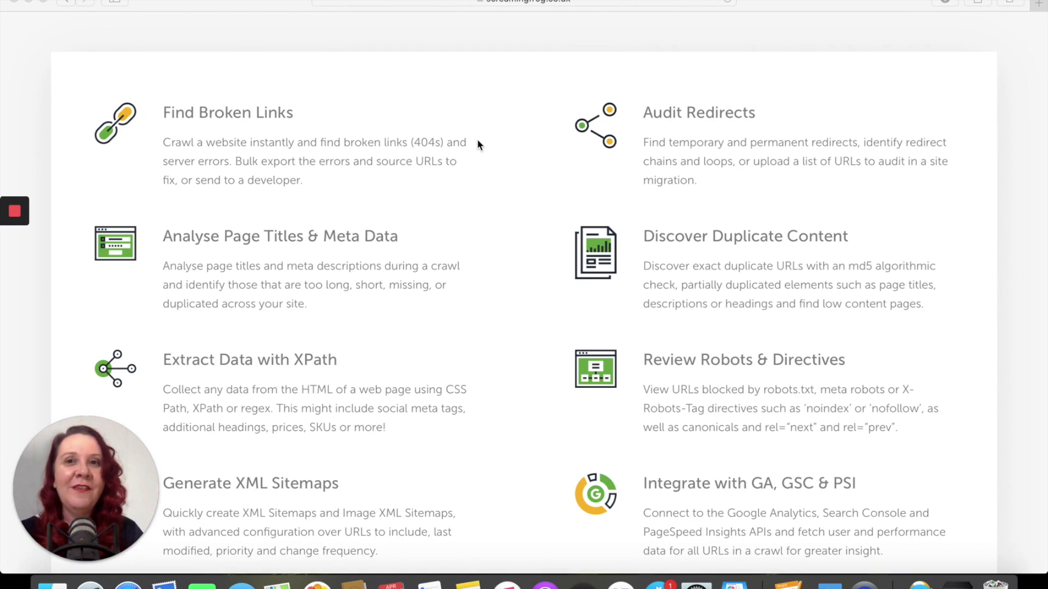
{"action": "scroll", "coordinate": [478, 145], "scroll_direction": "up", "scroll_amount": 2}
{"action": "scroll", "coordinate": [478, 145], "scroll_direction": "down", "scroll_amount": 3}
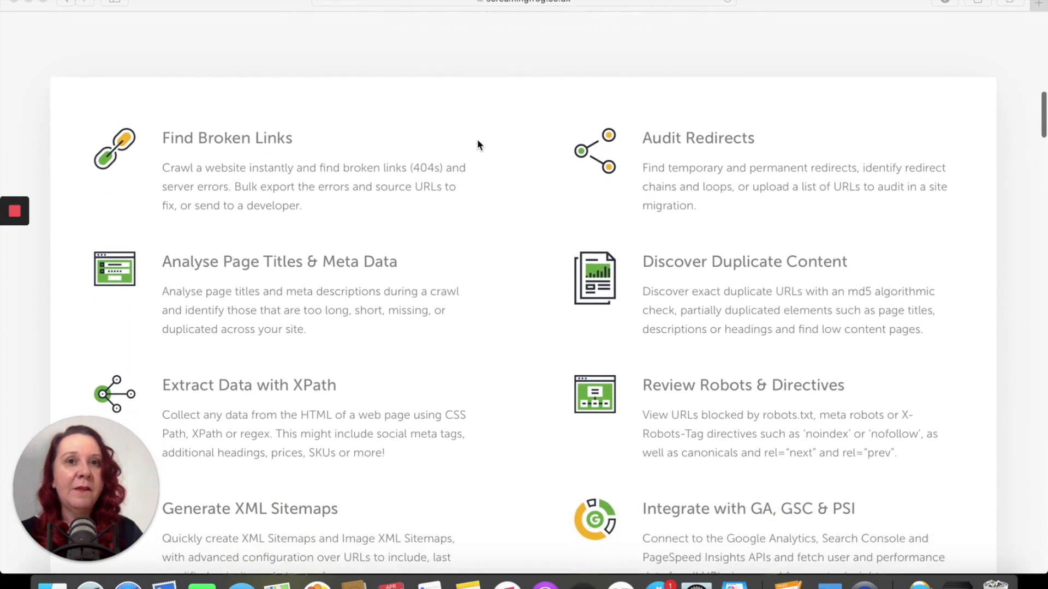
{"action": "scroll", "coordinate": [478, 145], "scroll_direction": "down", "scroll_amount": 1}
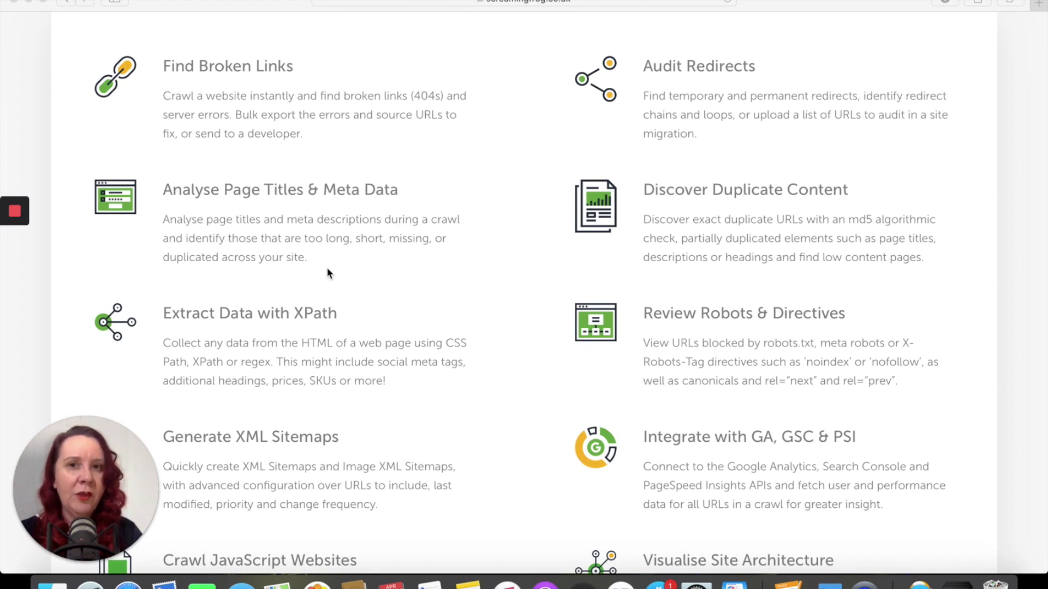
{"action": "scroll", "coordinate": [419, 334], "scroll_direction": "down", "scroll_amount": 3}
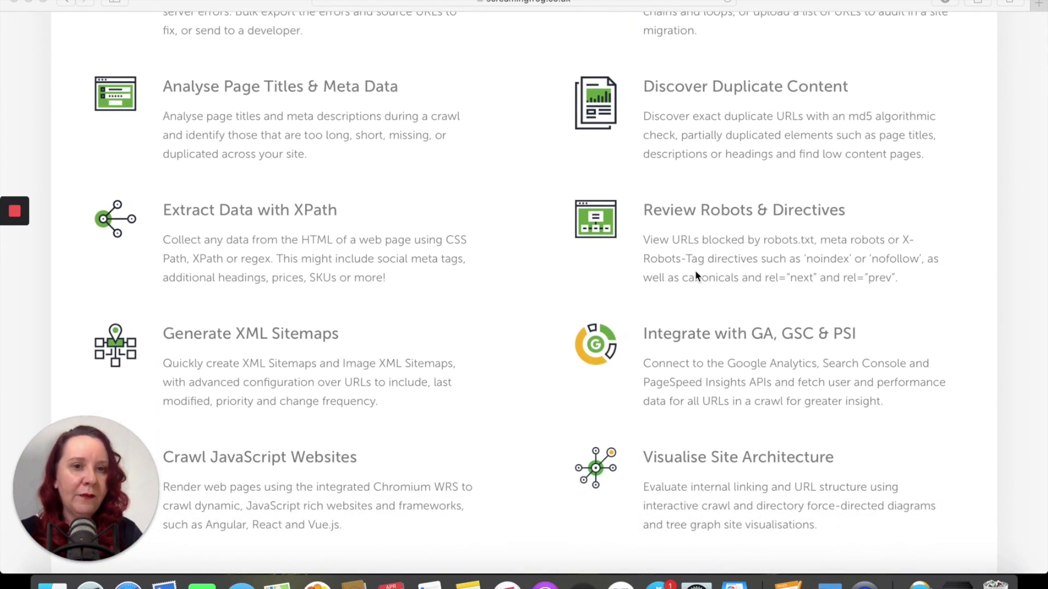
{"action": "scroll", "coordinate": [695, 276], "scroll_direction": "down", "scroll_amount": 2}
{"action": "scroll", "coordinate": [679, 277], "scroll_direction": "down", "scroll_amount": 3}
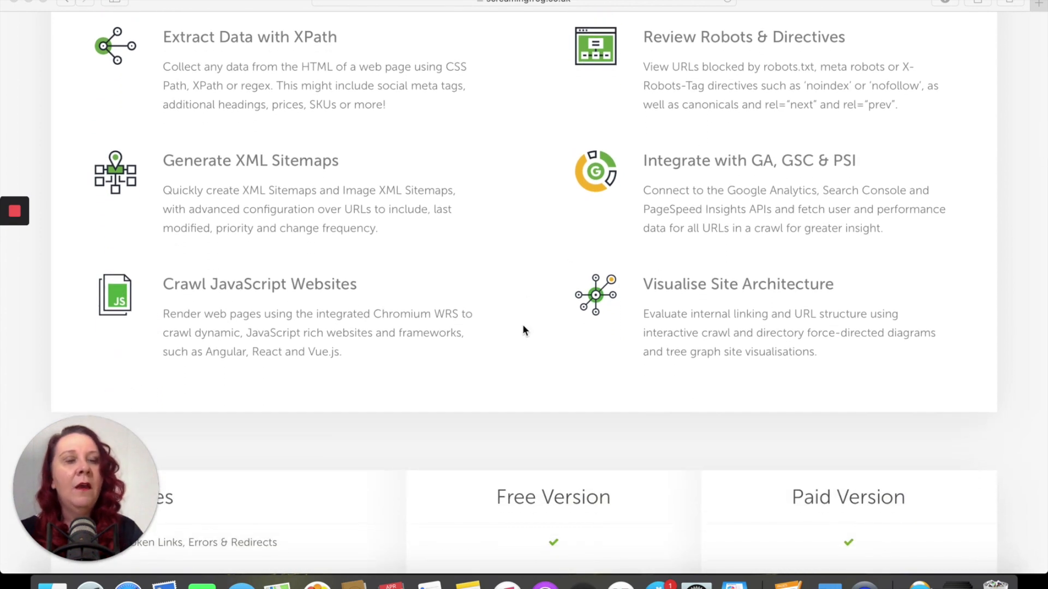
{"action": "scroll", "coordinate": [525, 331], "scroll_direction": "up", "scroll_amount": 3}
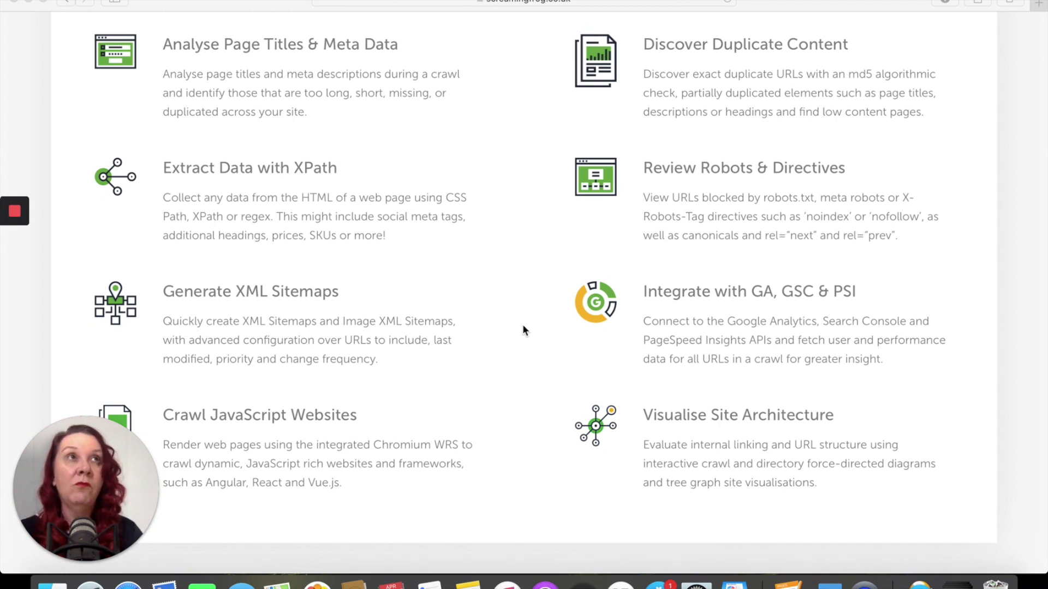
{"action": "scroll", "coordinate": [525, 330], "scroll_direction": "down", "scroll_amount": 1}
{"action": "scroll", "coordinate": [524, 330], "scroll_direction": "down", "scroll_amount": 5}
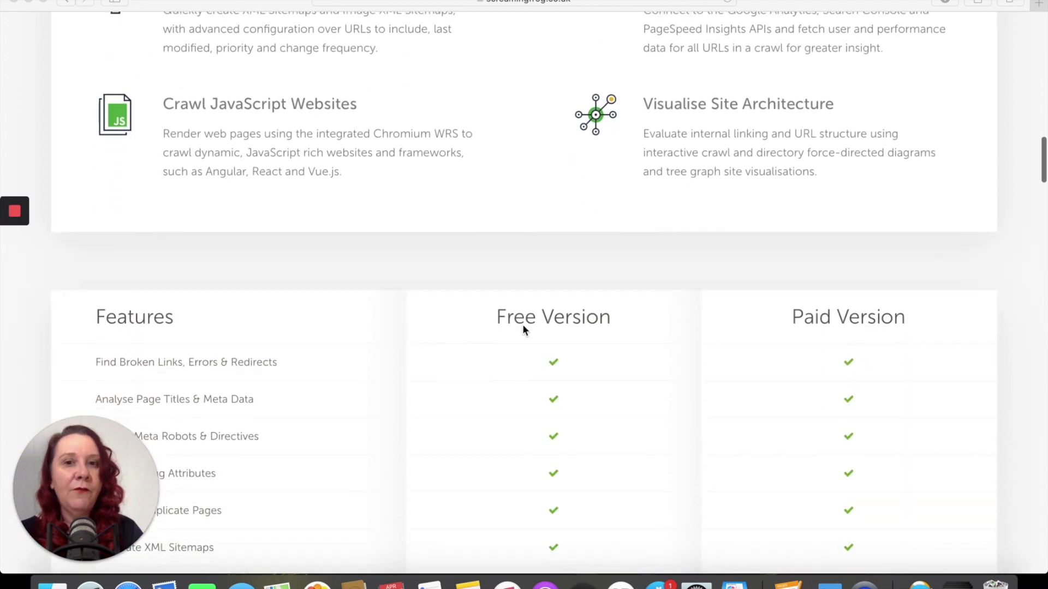
{"action": "scroll", "coordinate": [525, 331], "scroll_direction": "down", "scroll_amount": 3}
{"action": "scroll", "coordinate": [524, 330], "scroll_direction": "down", "scroll_amount": 1}
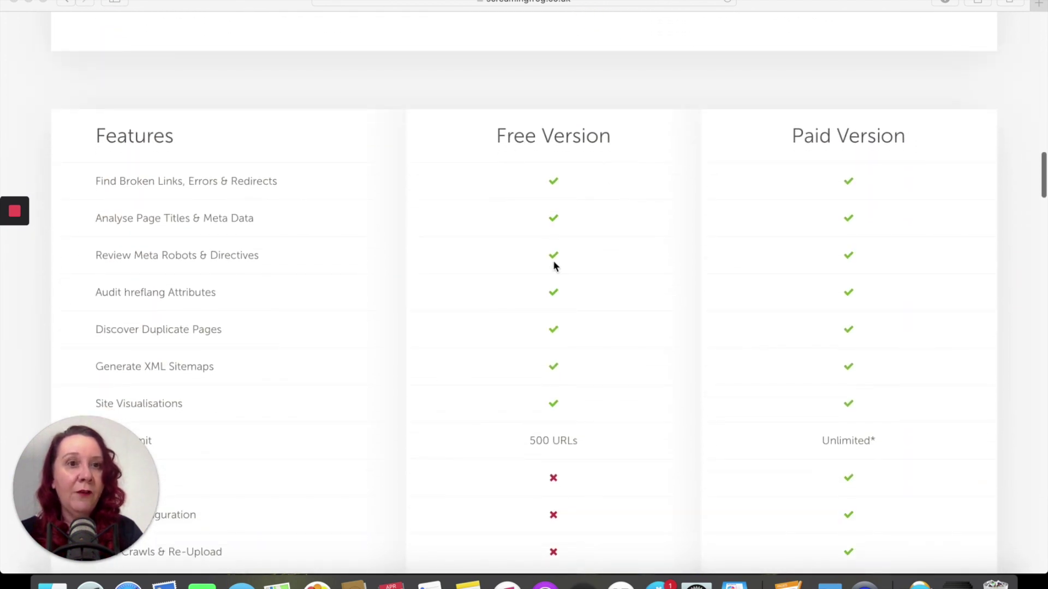
{"action": "scroll", "coordinate": [611, 286], "scroll_direction": "down", "scroll_amount": 1}
{"action": "scroll", "coordinate": [611, 286], "scroll_direction": "down", "scroll_amount": 2}
Scroll the SEO Spider page down to the Free Version versus Paid Version comparison table
{"action": "left_click", "coordinate": [611, 286]}
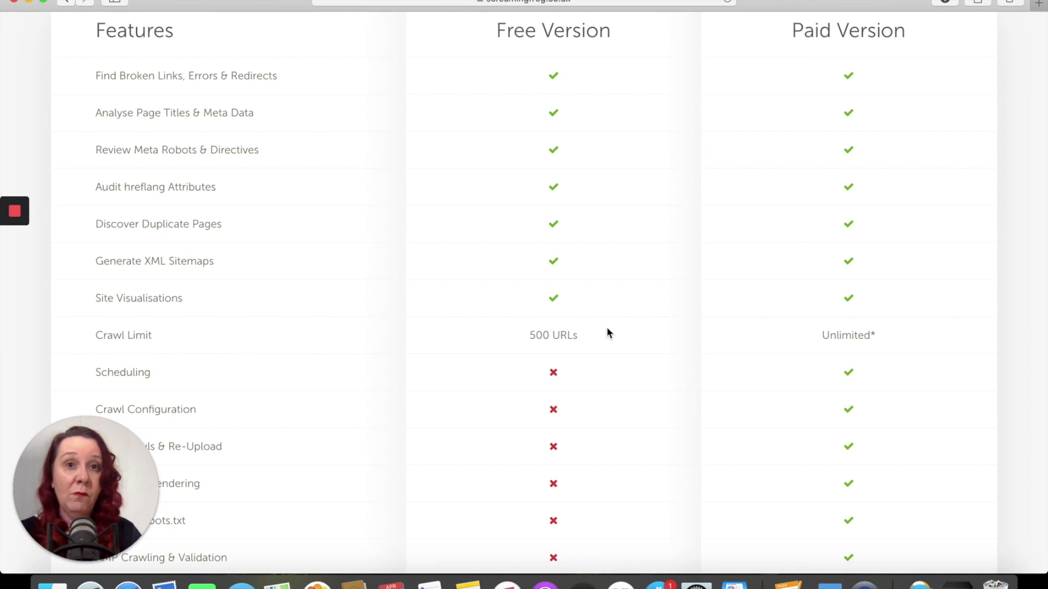
{"action": "scroll", "coordinate": [606, 333], "scroll_direction": "up", "scroll_amount": 1}
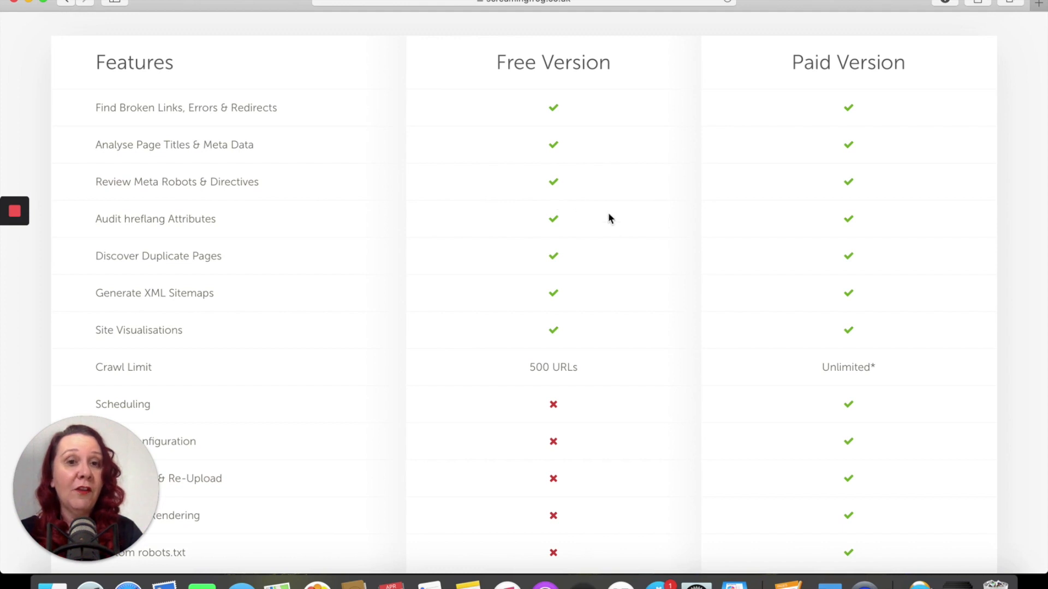
{"action": "scroll", "coordinate": [610, 231], "scroll_direction": "up", "scroll_amount": 5}
{"action": "scroll", "coordinate": [610, 237], "scroll_direction": "up", "scroll_amount": 1}
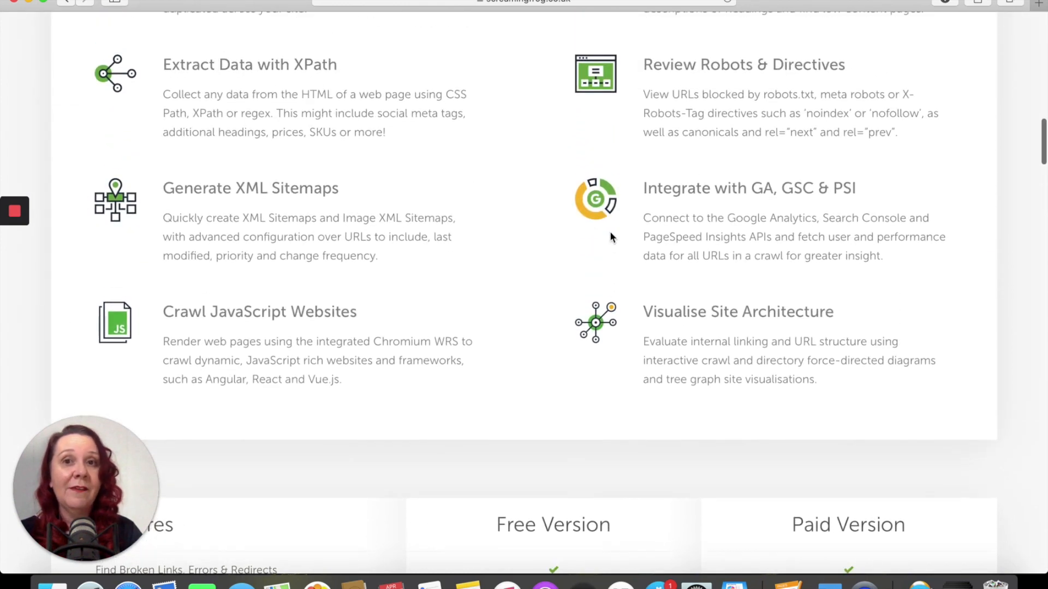
{"action": "scroll", "coordinate": [610, 236], "scroll_direction": "up", "scroll_amount": 1}
{"action": "scroll", "coordinate": [610, 237], "scroll_direction": "up", "scroll_amount": 2}
{"action": "scroll", "coordinate": [609, 237], "scroll_direction": "up", "scroll_amount": 5}
{"action": "scroll", "coordinate": [609, 237], "scroll_direction": "up", "scroll_amount": 2}
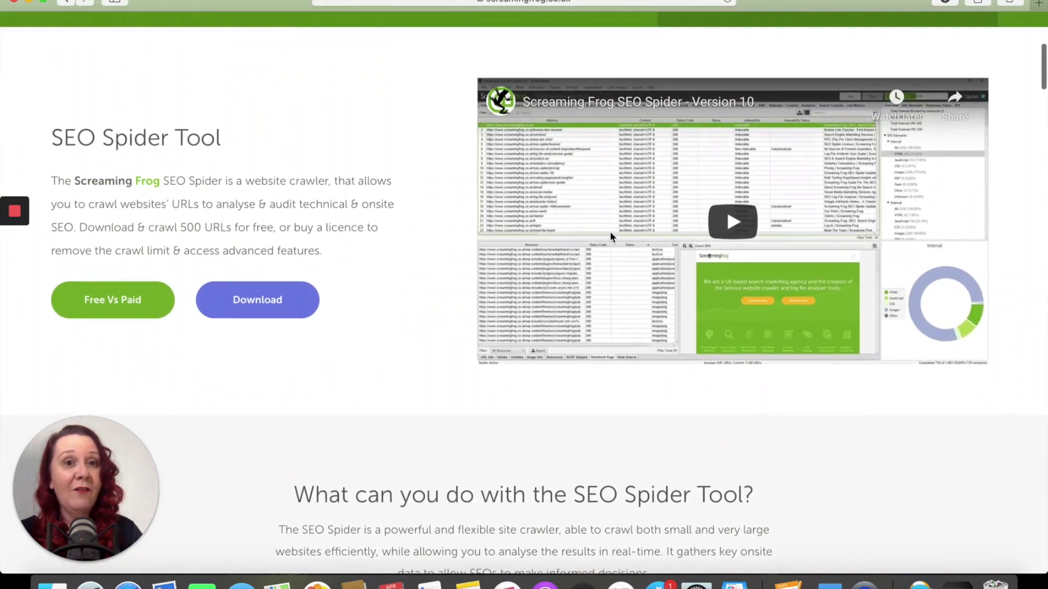
{"action": "scroll", "coordinate": [610, 236], "scroll_direction": "up", "scroll_amount": 5}
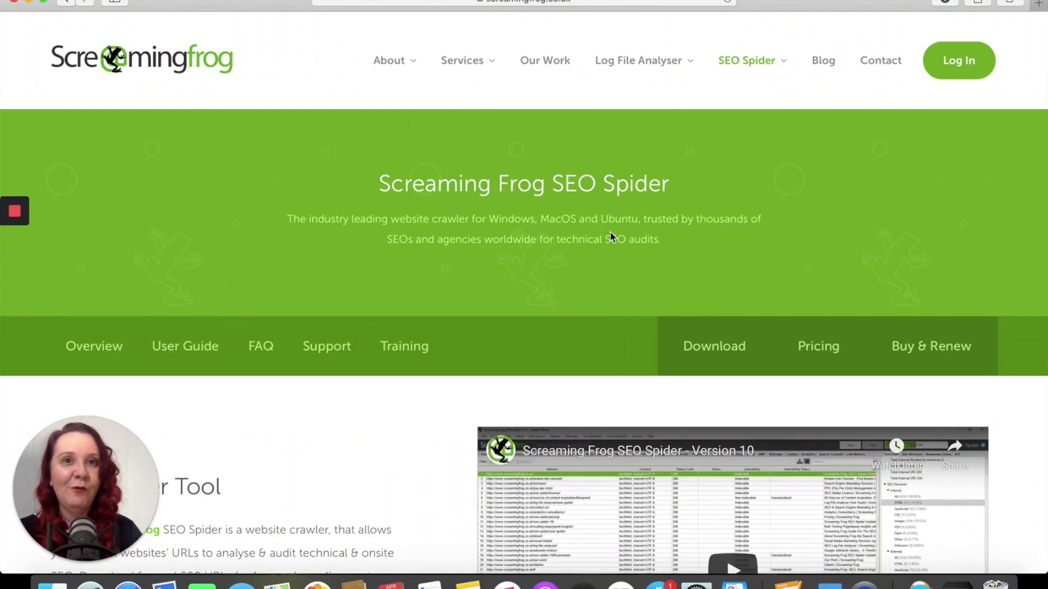